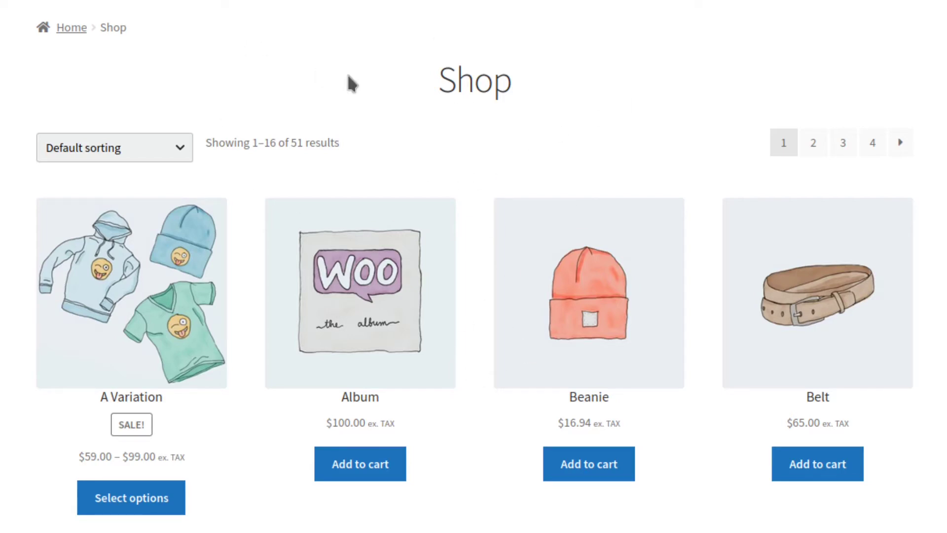
# Add the Beanie and the Belt to the cart
pyautogui.click(604, 466)
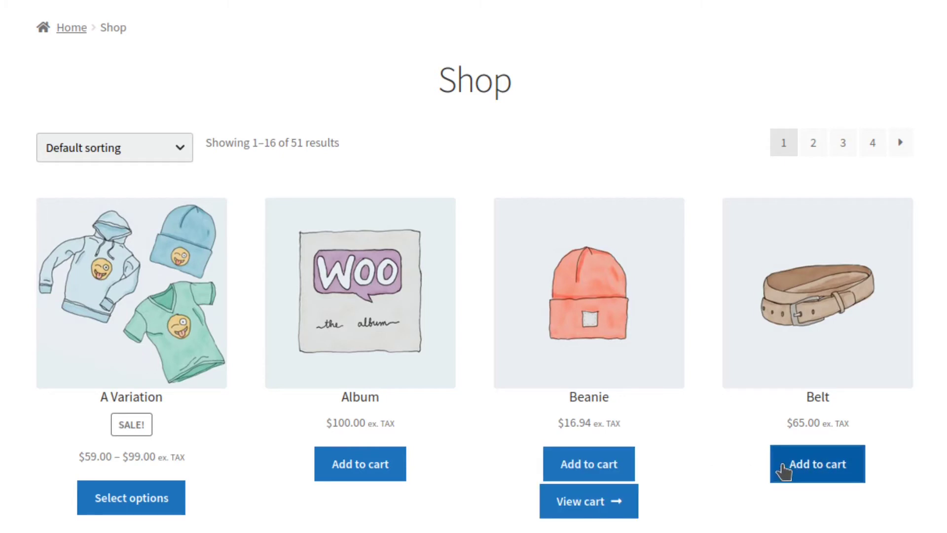
pyautogui.click(800, 471)
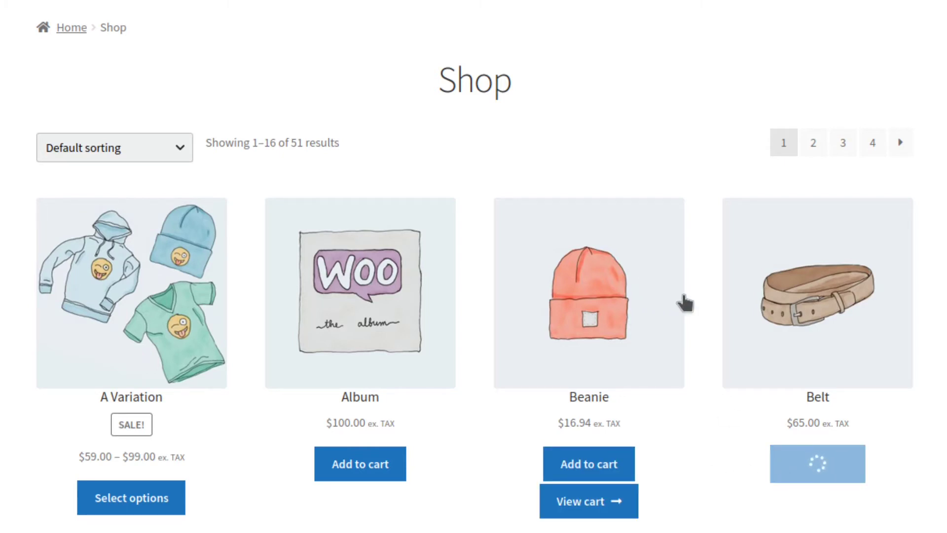
pyautogui.scroll(3, 684, 296)
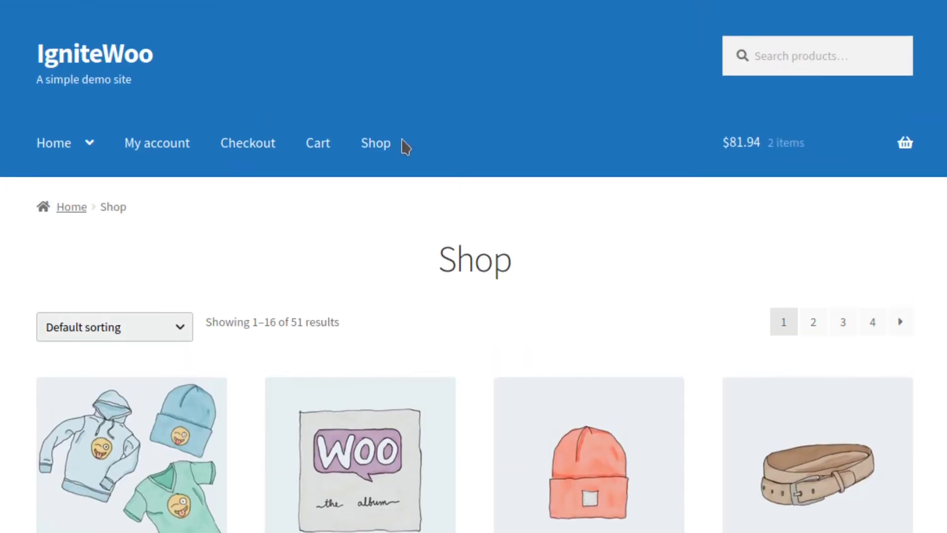
# Go from the cart to checkout, showing the $81.94 subtotal
pyautogui.click(320, 145)
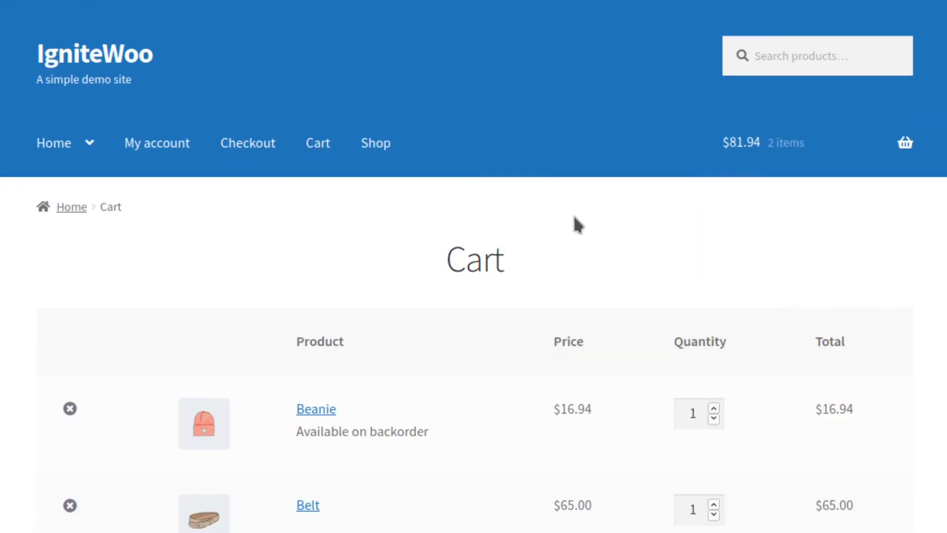
pyautogui.scroll(-5, 575, 224)
pyautogui.scroll(-8, 541, 202)
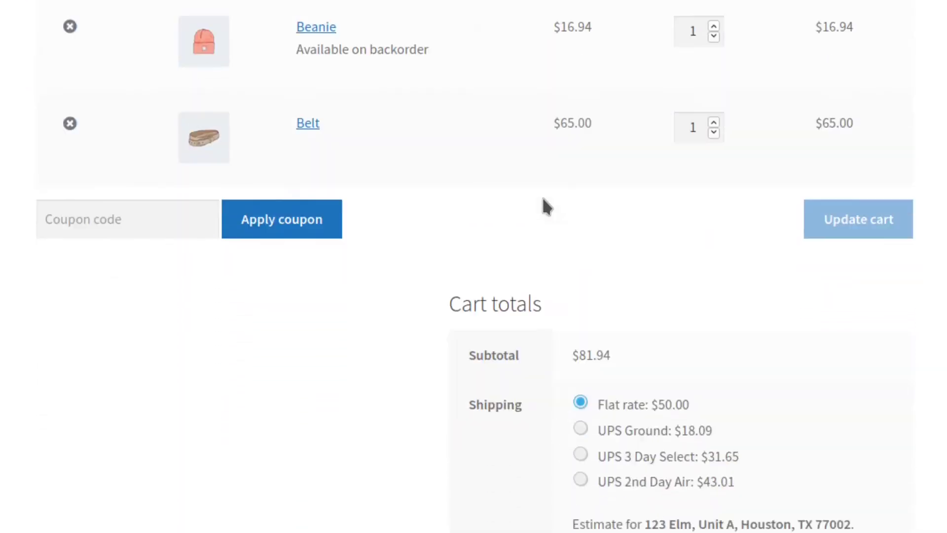
pyautogui.click(671, 462)
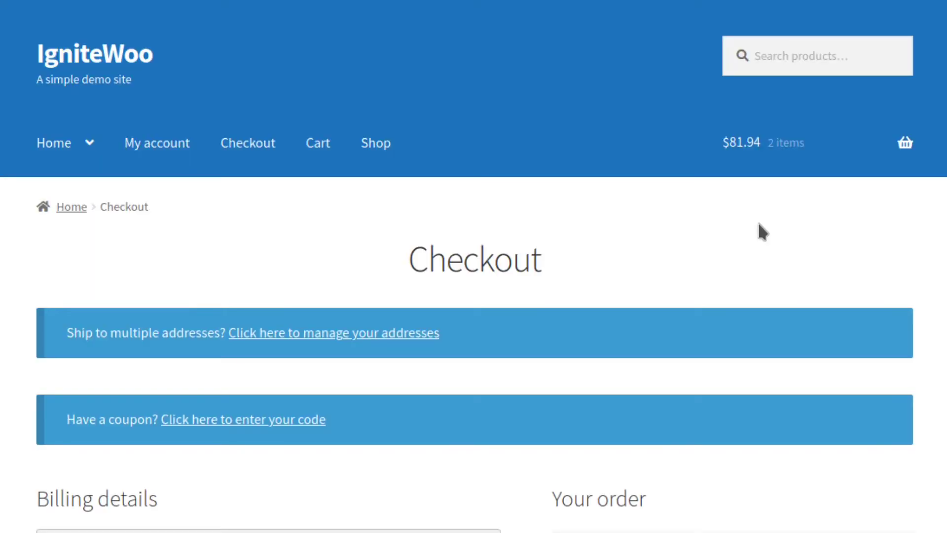
pyautogui.scroll(-5, 759, 228)
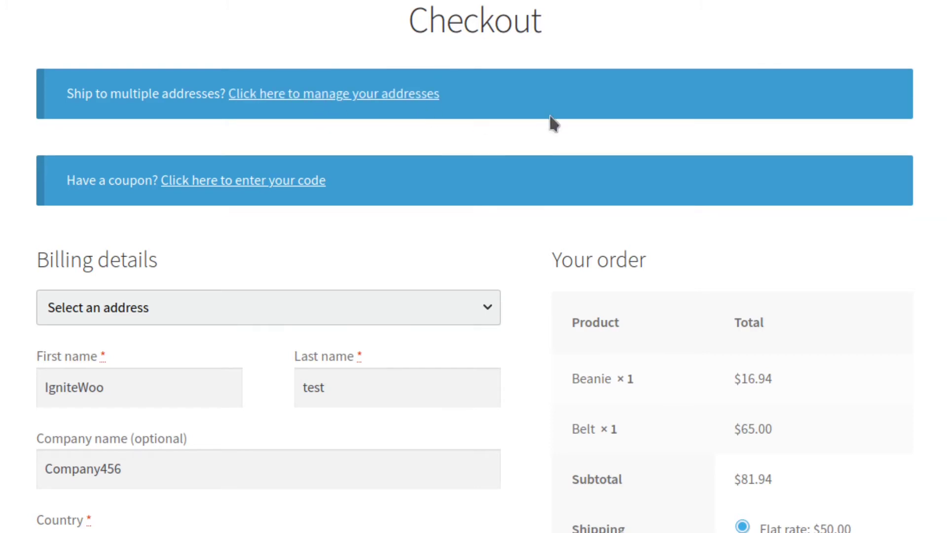
# Ship the Belt to the saved Chicago address, keep the Beanie on Dallas, and save
pyautogui.click(360, 94)
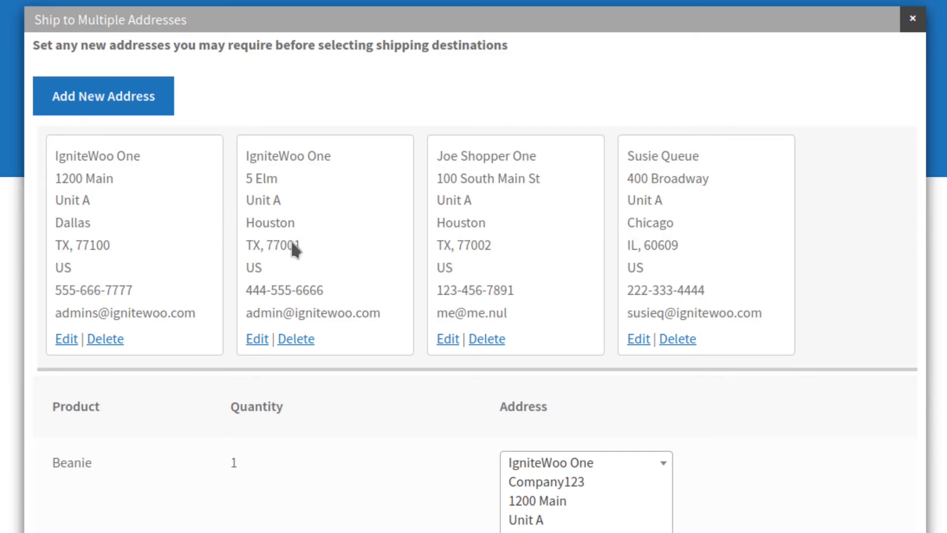
pyautogui.scroll(-6, 486, 271)
pyautogui.scroll(-1, 489, 271)
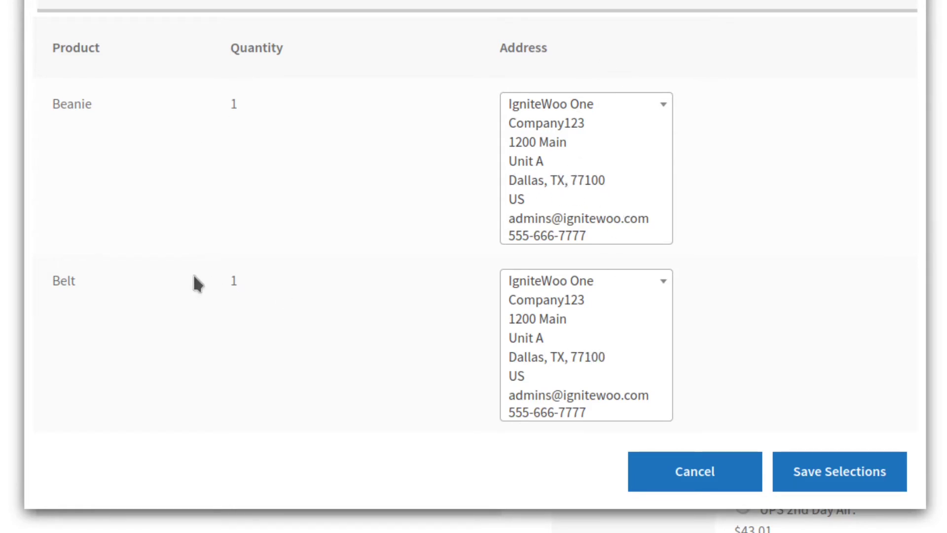
pyautogui.click(564, 324)
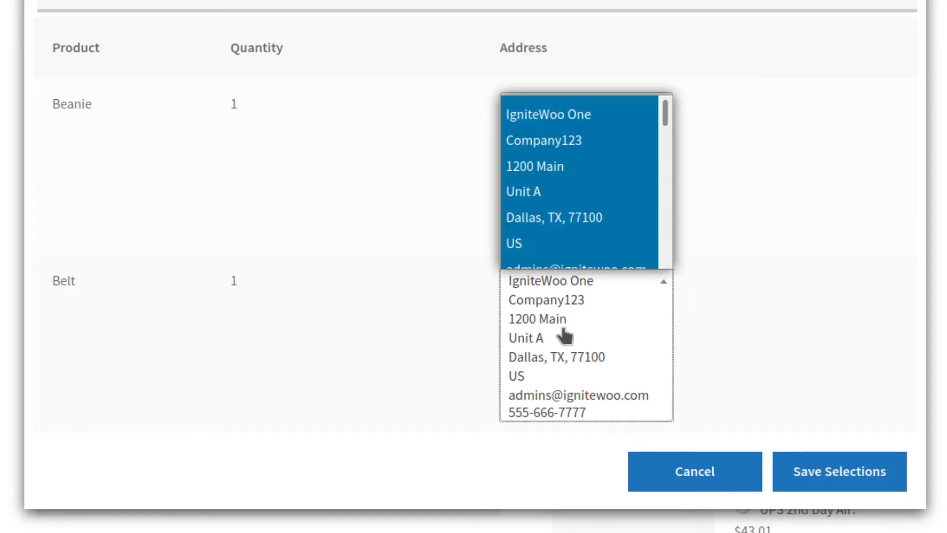
pyautogui.scroll(-7, 562, 168)
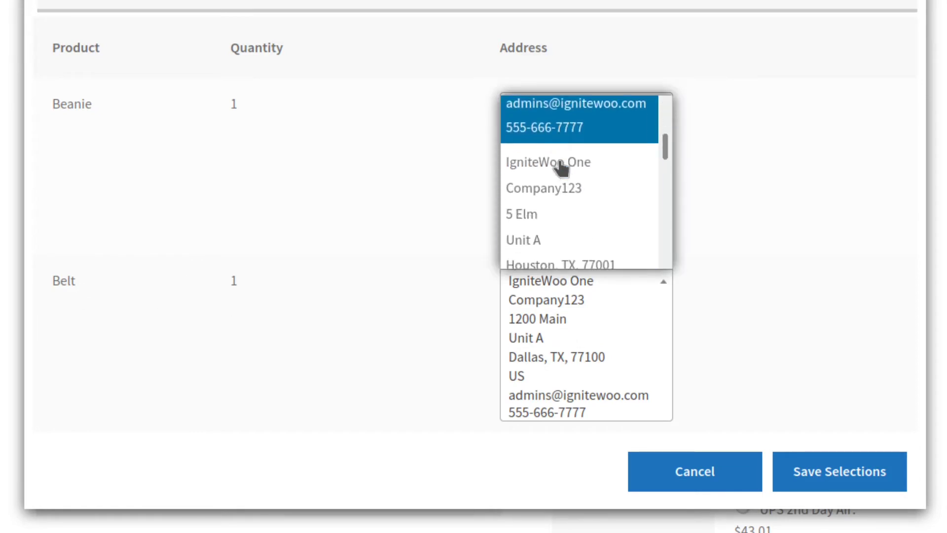
pyautogui.scroll(-8, 561, 167)
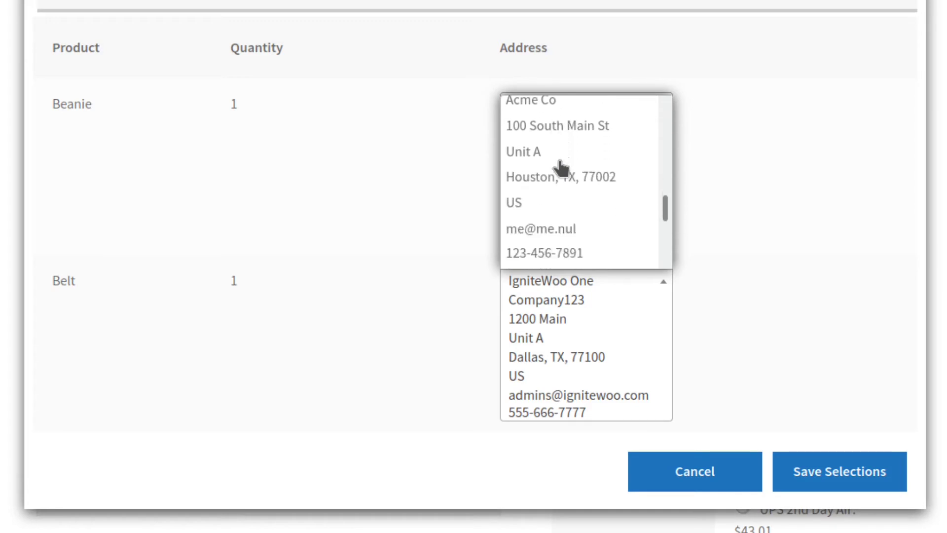
pyautogui.click(566, 186)
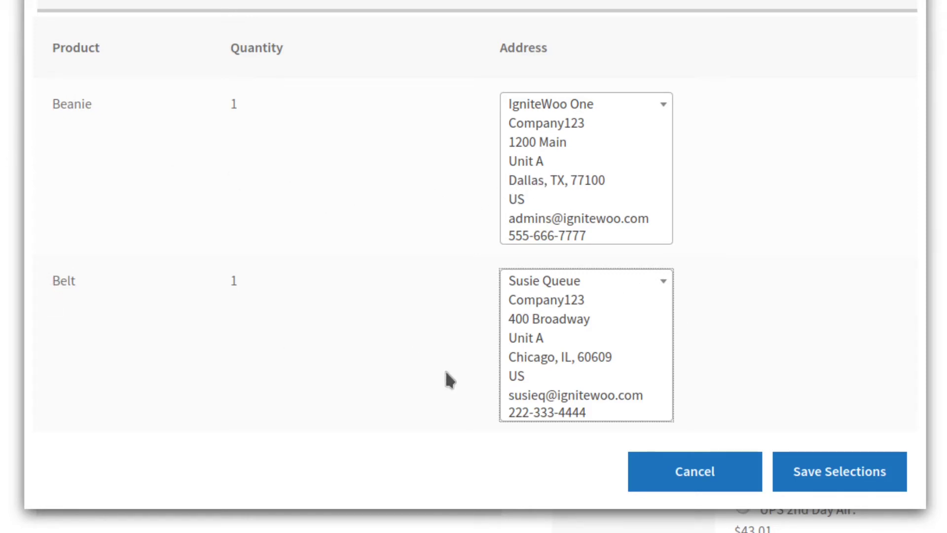
pyautogui.click(841, 468)
# Choose UPS Ground ($15.86) for the Beanie and UPS 2nd Day Air ($29.70) for the Belt
pyautogui.scroll(-1, 814, 252)
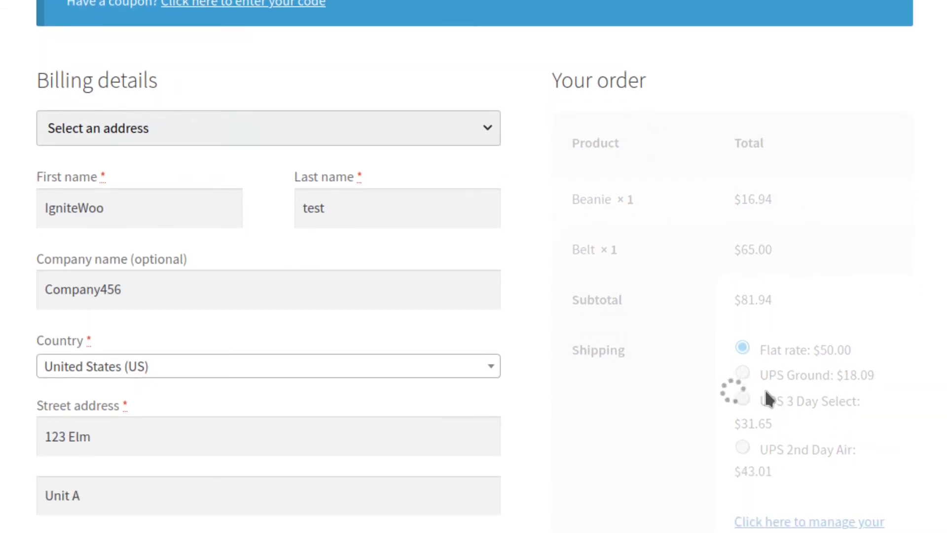
pyautogui.scroll(-3, 631, 277)
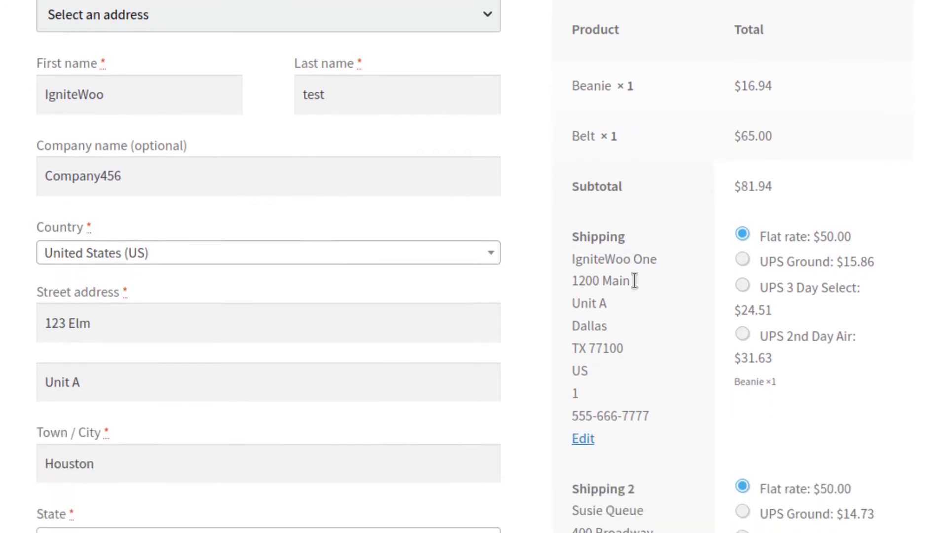
pyautogui.scroll(-1, 645, 271)
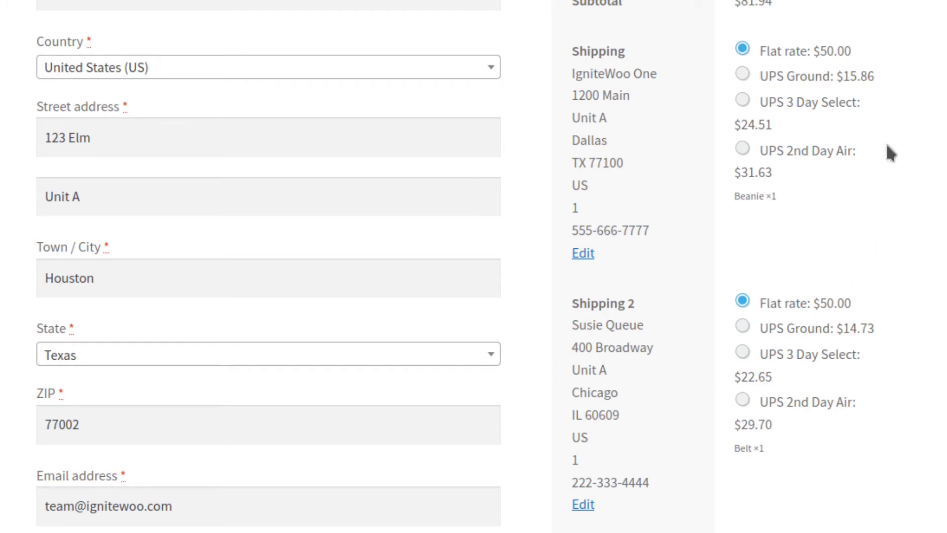
pyautogui.click(741, 74)
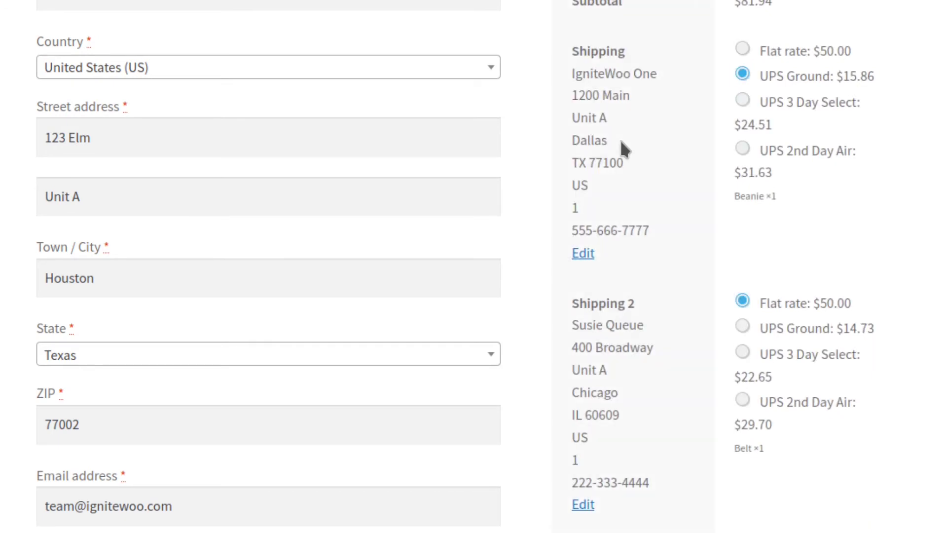
pyautogui.click(742, 400)
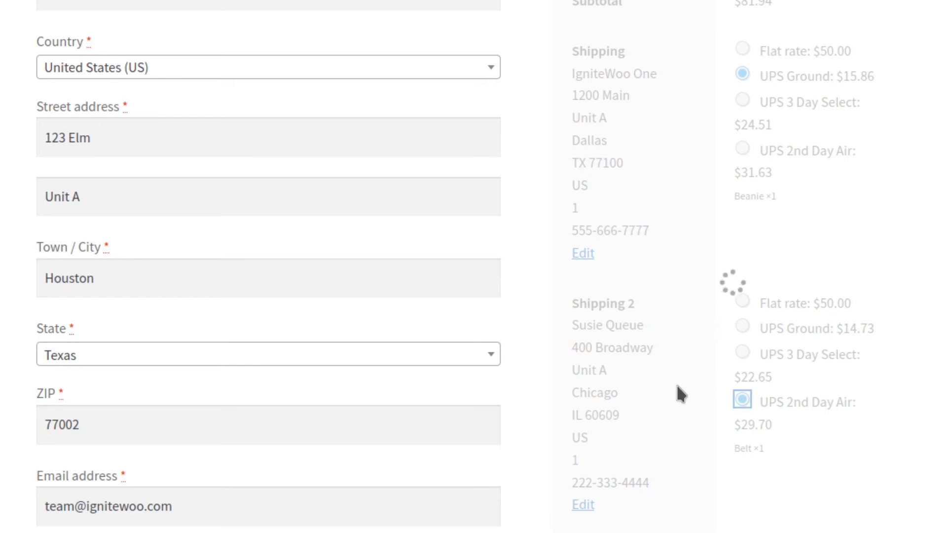
pyautogui.scroll(-1, 677, 385)
pyautogui.scroll(-5, 675, 384)
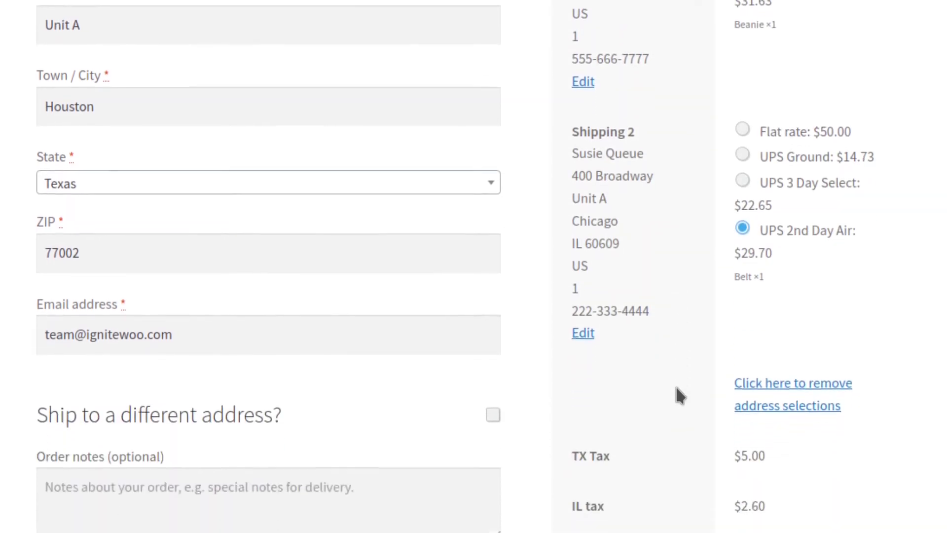
pyautogui.scroll(-4, 607, 391)
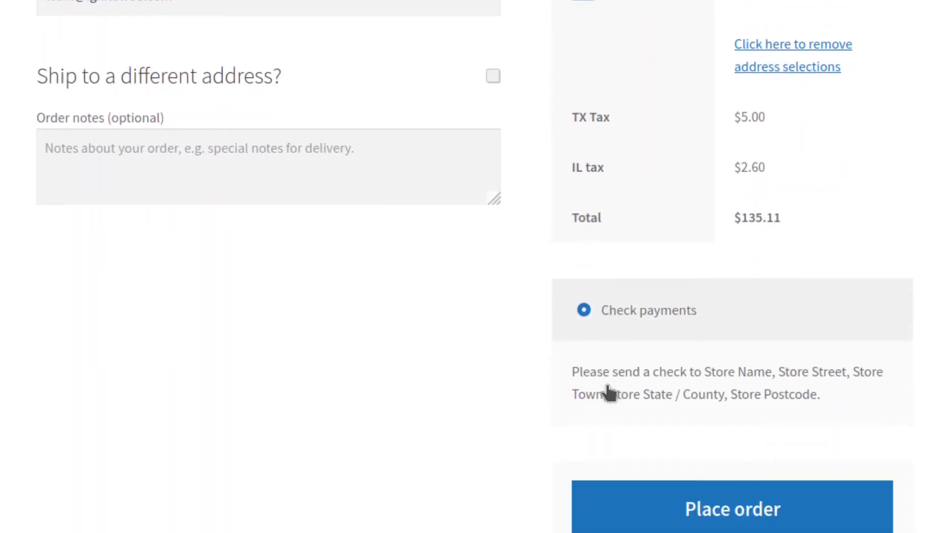
pyautogui.scroll(4, 607, 390)
pyautogui.scroll(7, 606, 385)
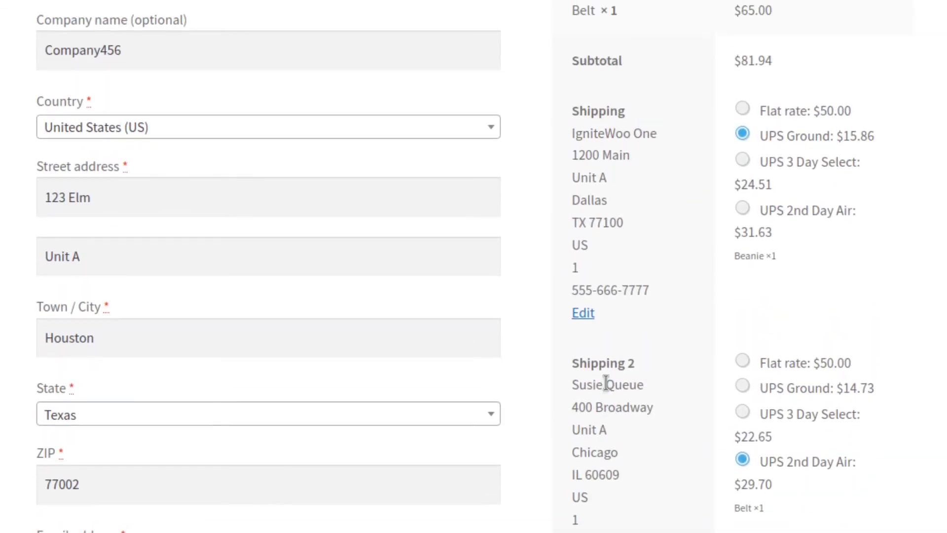
pyautogui.scroll(-9, 606, 383)
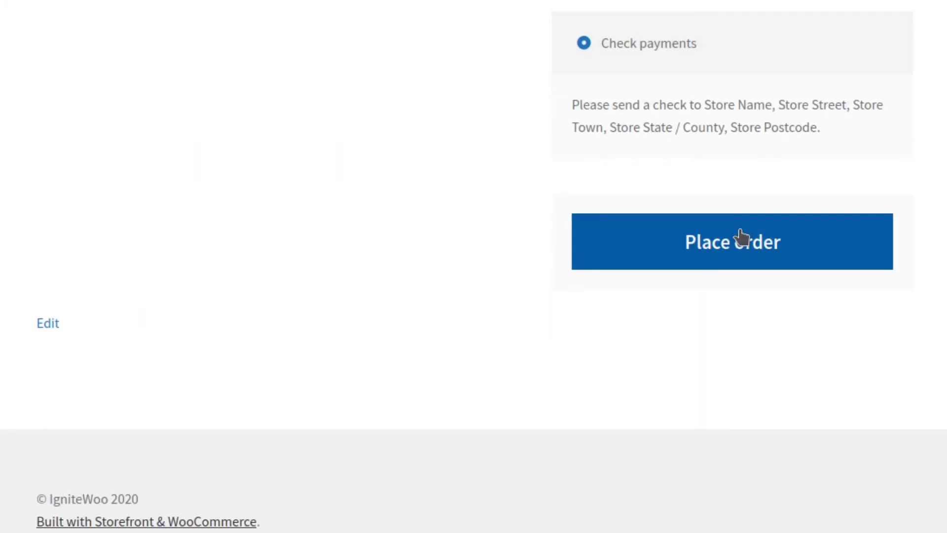
pyautogui.click(729, 245)
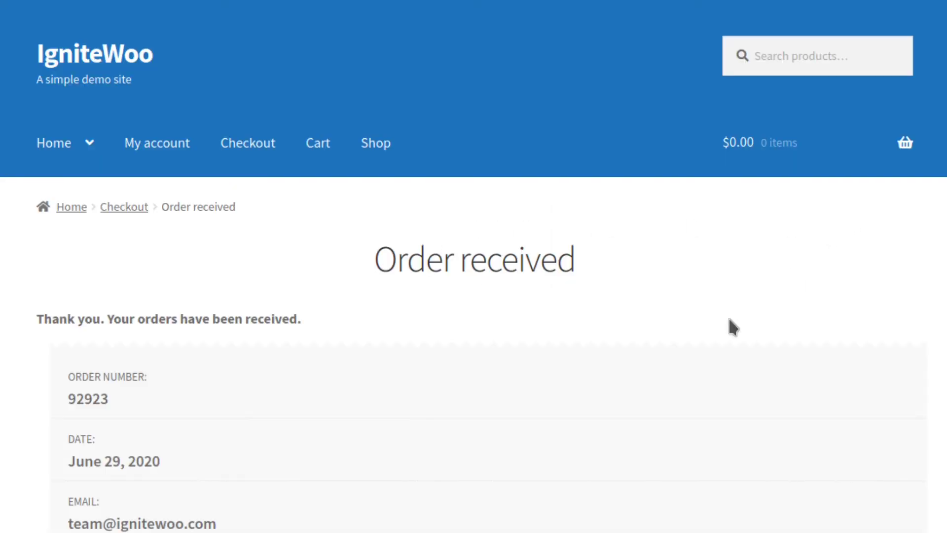
pyautogui.scroll(-4, 729, 320)
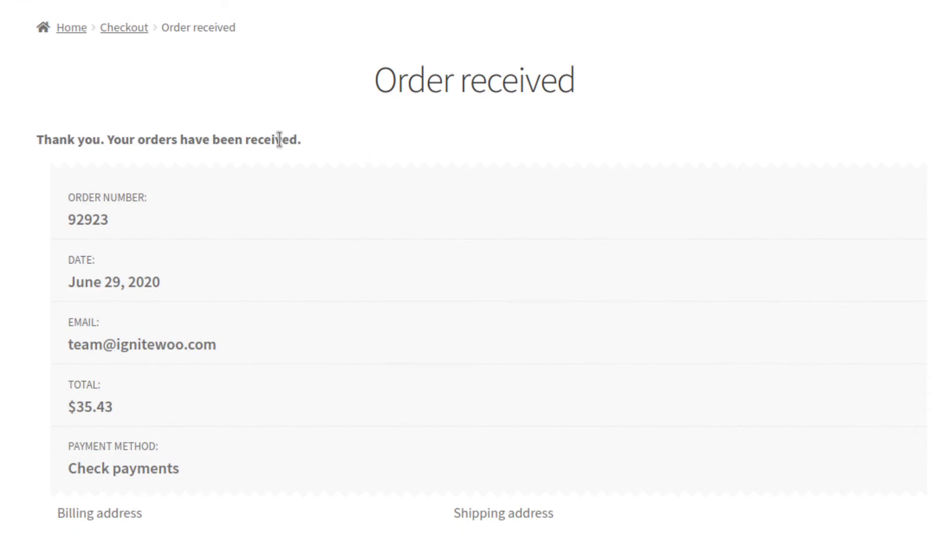
pyautogui.scroll(-3, 212, 265)
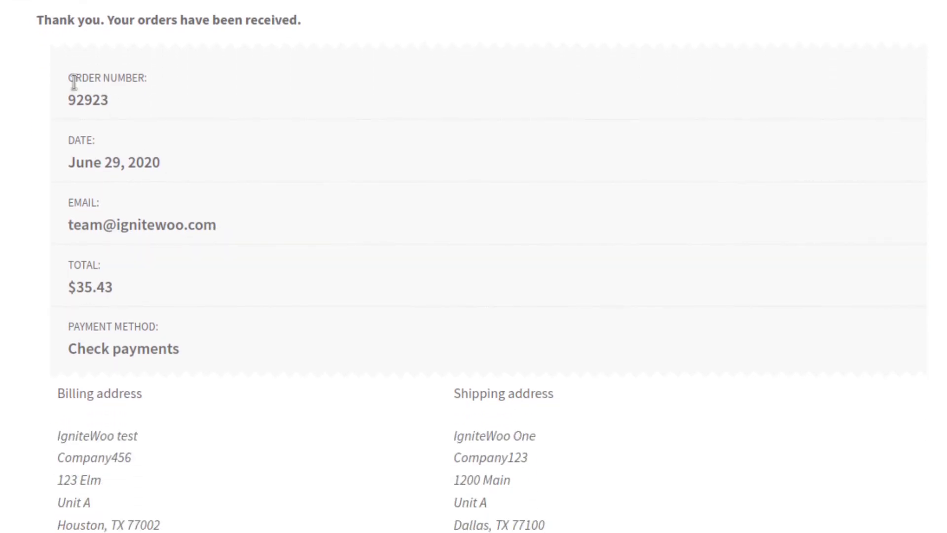
pyautogui.moveTo(69, 98); pyautogui.dragTo(138, 93)
pyautogui.scroll(-6, 269, 277)
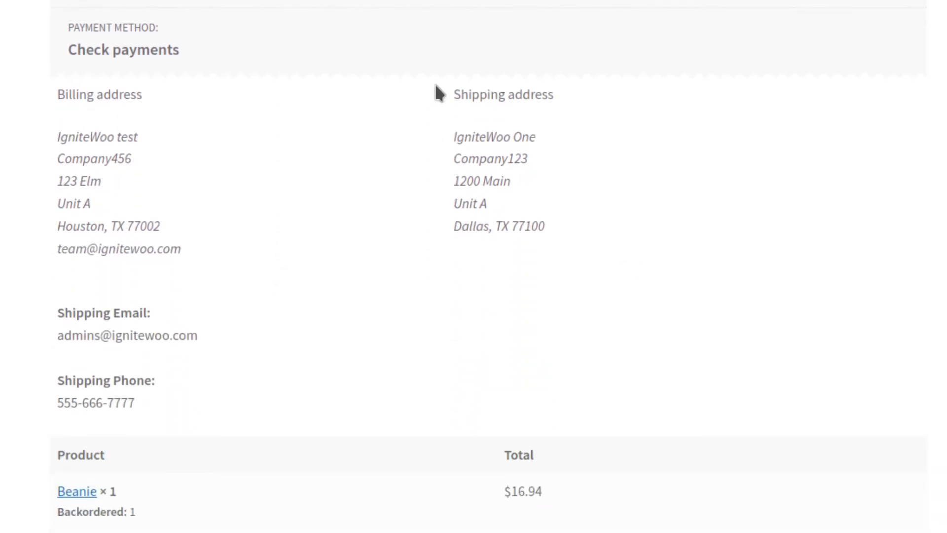
pyautogui.moveTo(437, 94); pyautogui.dragTo(516, 186)
pyautogui.click(502, 210)
pyautogui.moveTo(547, 225); pyautogui.dragTo(463, 227)
pyautogui.scroll(-1, 347, 269)
pyautogui.scroll(-4, 348, 271)
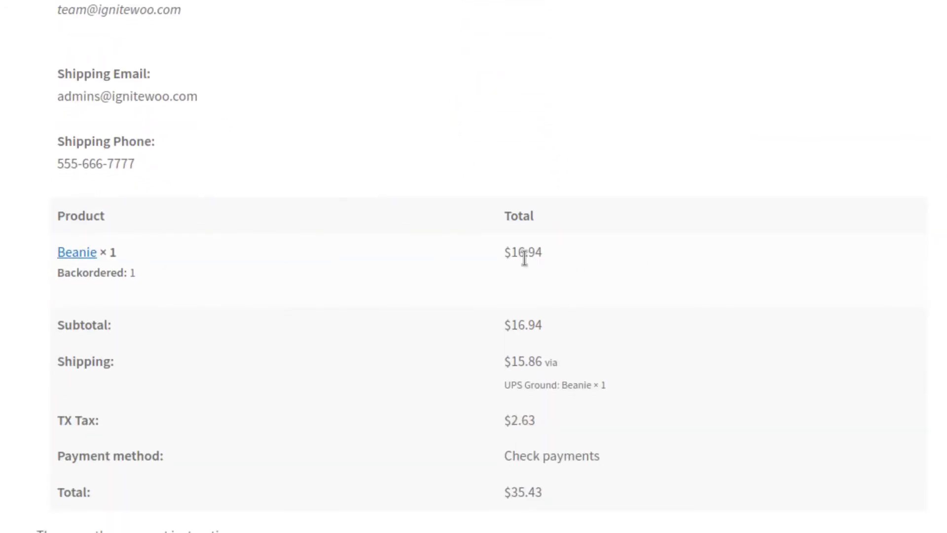
pyautogui.scroll(-1, 455, 365)
pyautogui.moveTo(606, 325); pyautogui.dragTo(507, 326)
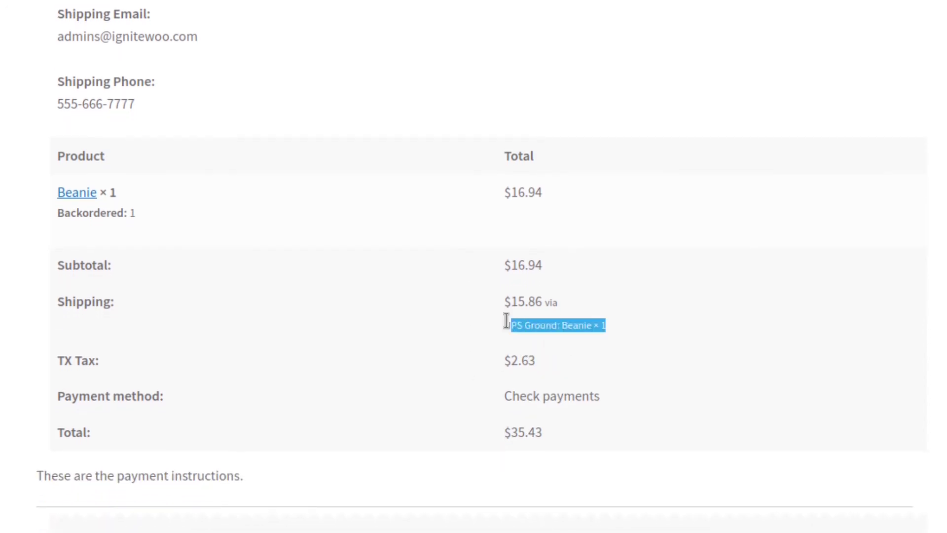
pyautogui.scroll(-4, 341, 338)
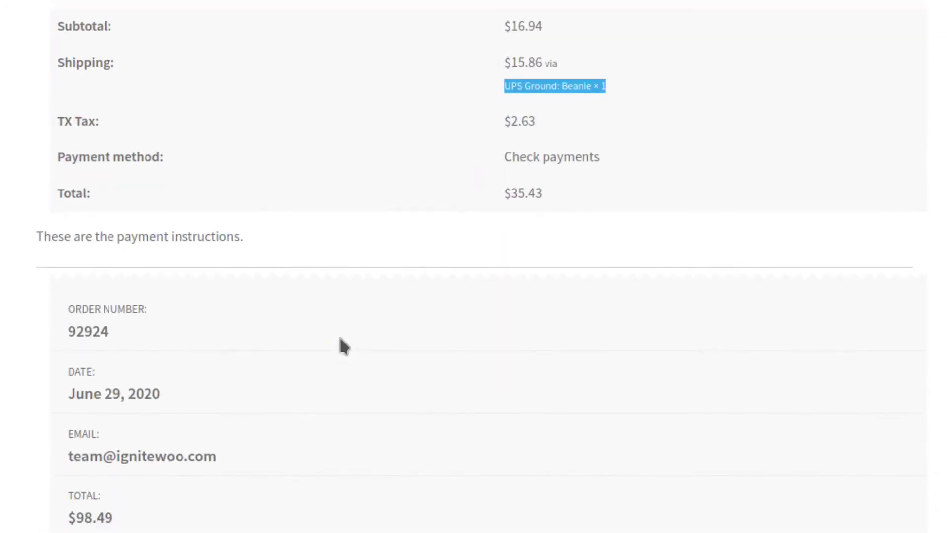
pyautogui.scroll(-4, 340, 339)
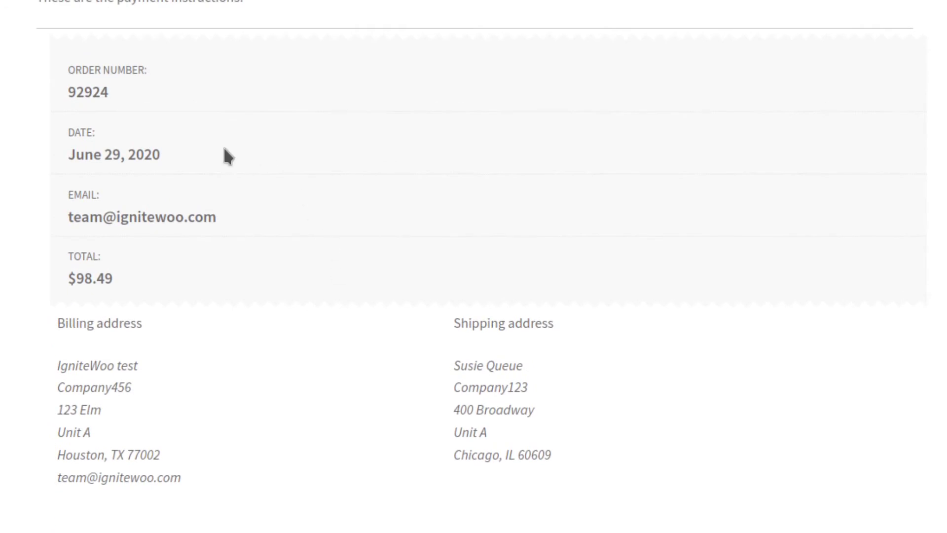
pyautogui.moveTo(69, 93); pyautogui.dragTo(129, 89)
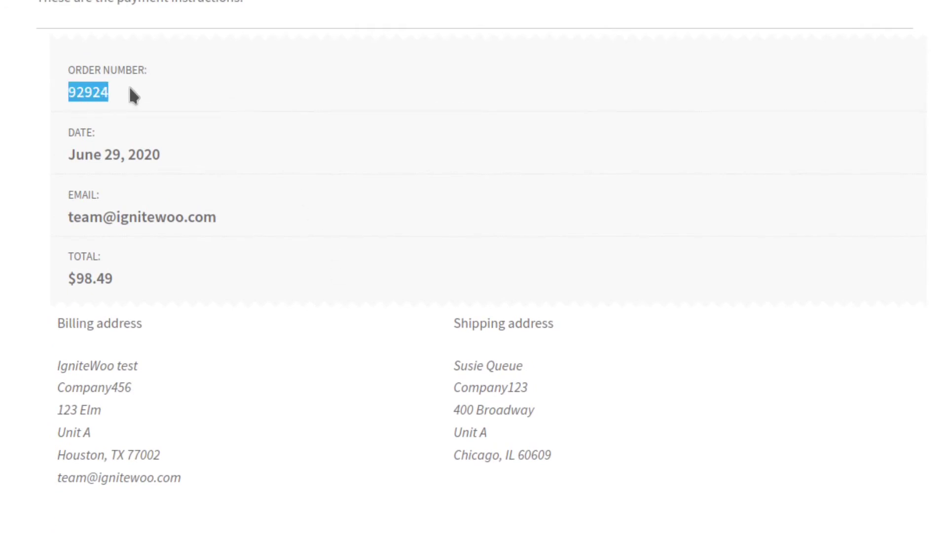
pyautogui.scroll(-4, 388, 335)
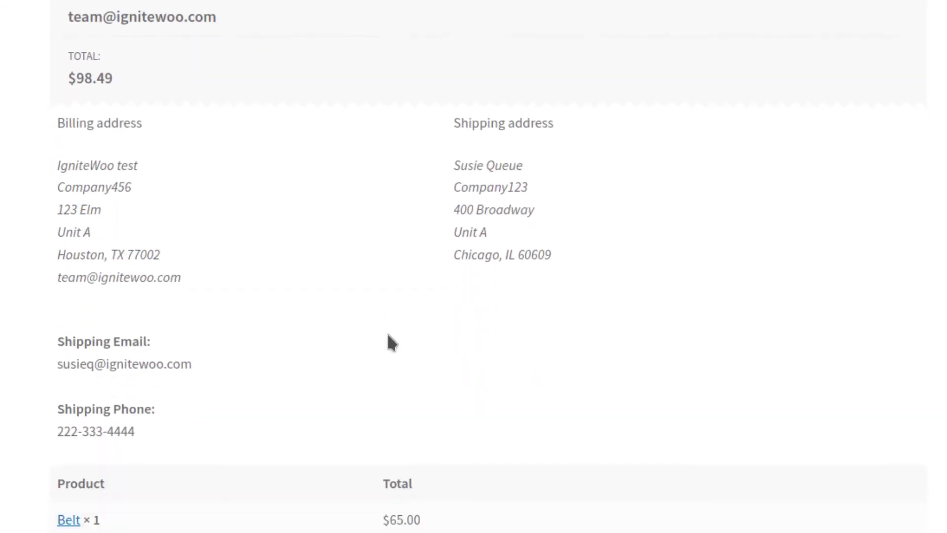
pyautogui.scroll(1, 522, 281)
pyautogui.scroll(-4, 490, 338)
pyautogui.scroll(-1, 493, 344)
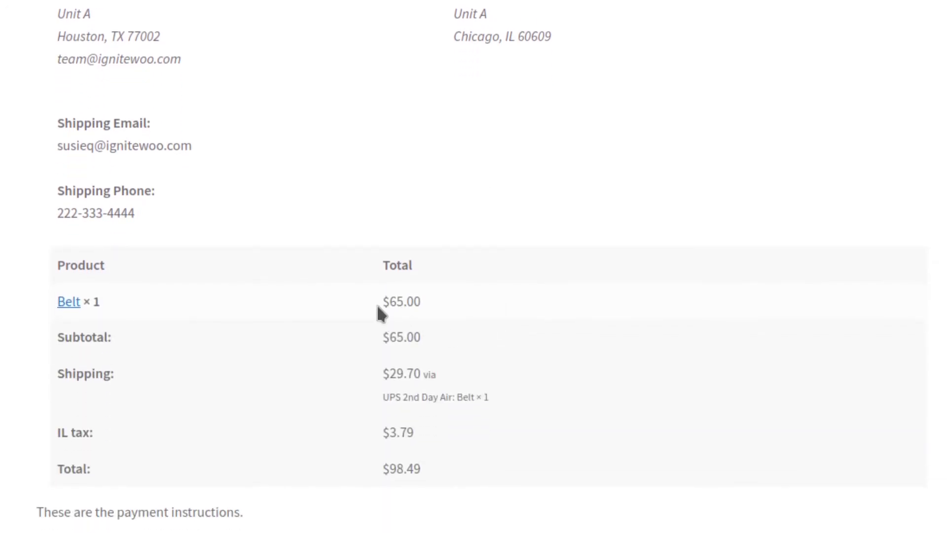
pyautogui.moveTo(379, 398); pyautogui.dragTo(467, 398)
pyautogui.scroll(11, 608, 432)
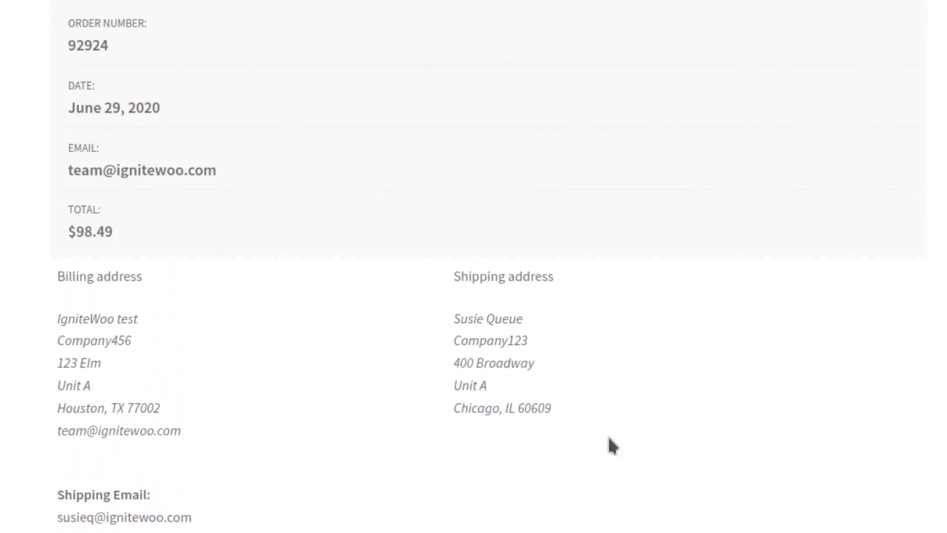
pyautogui.scroll(14, 608, 444)
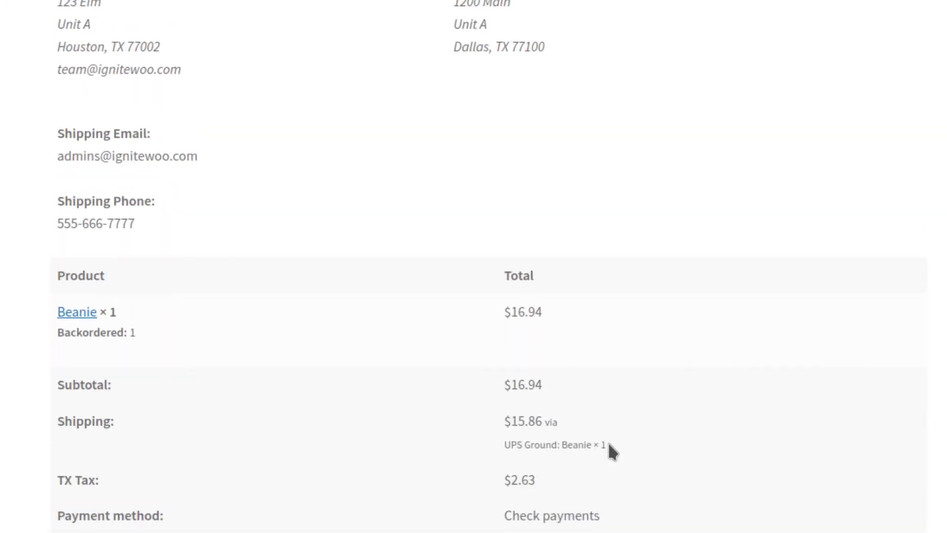
pyautogui.scroll(-5, 608, 445)
pyautogui.scroll(-18, 607, 441)
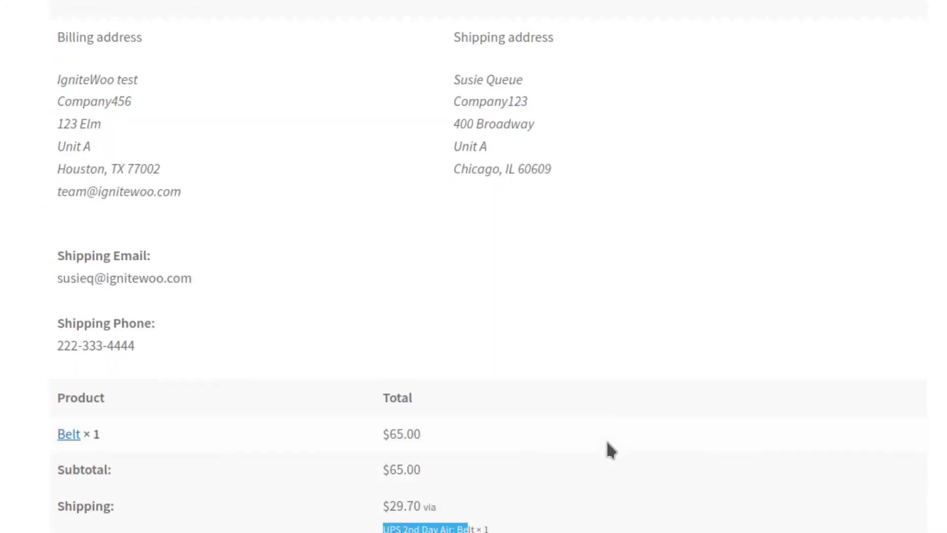
pyautogui.scroll(4, 451, 315)
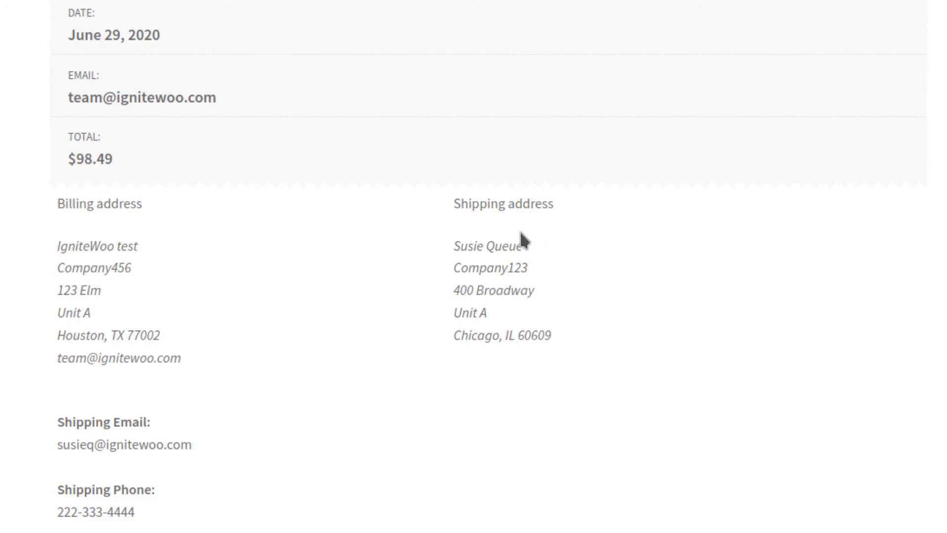
pyautogui.scroll(-6, 418, 419)
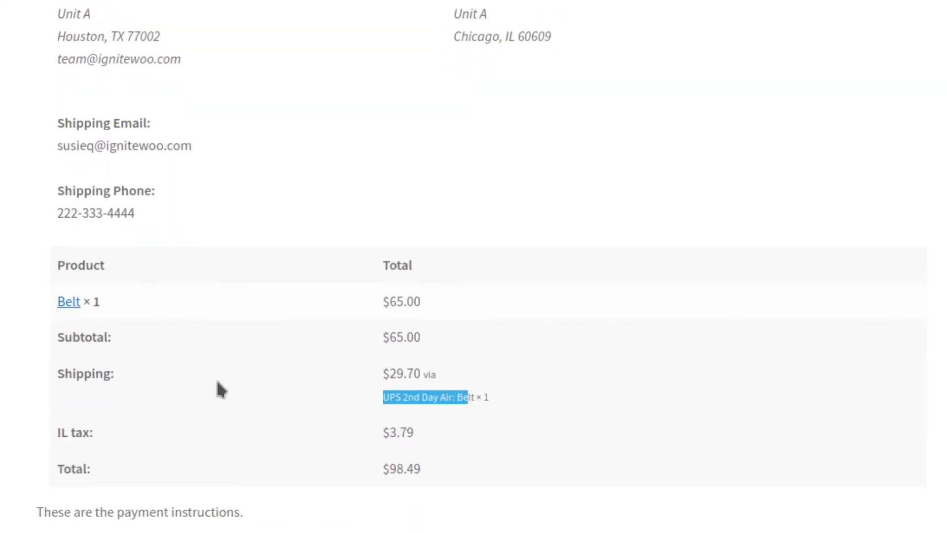
pyautogui.click(609, 397)
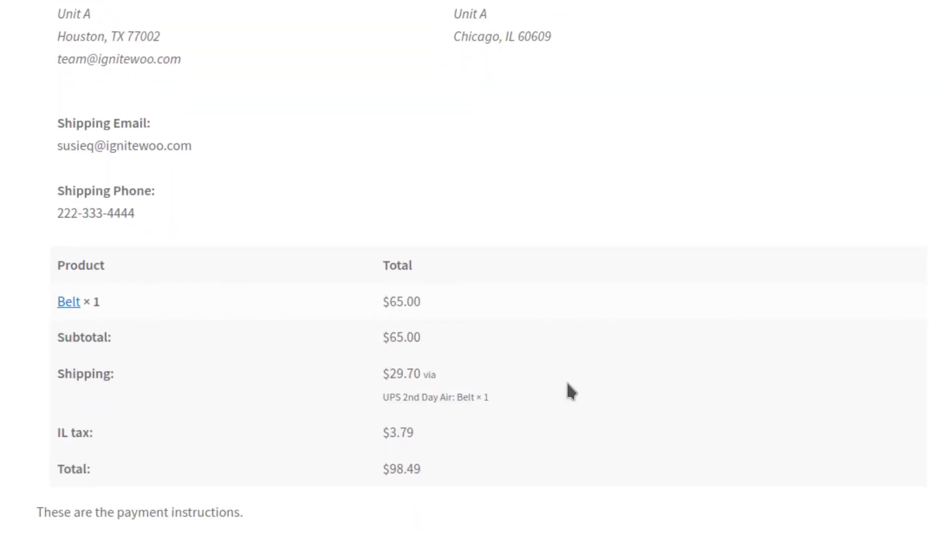
pyautogui.scroll(1, 567, 384)
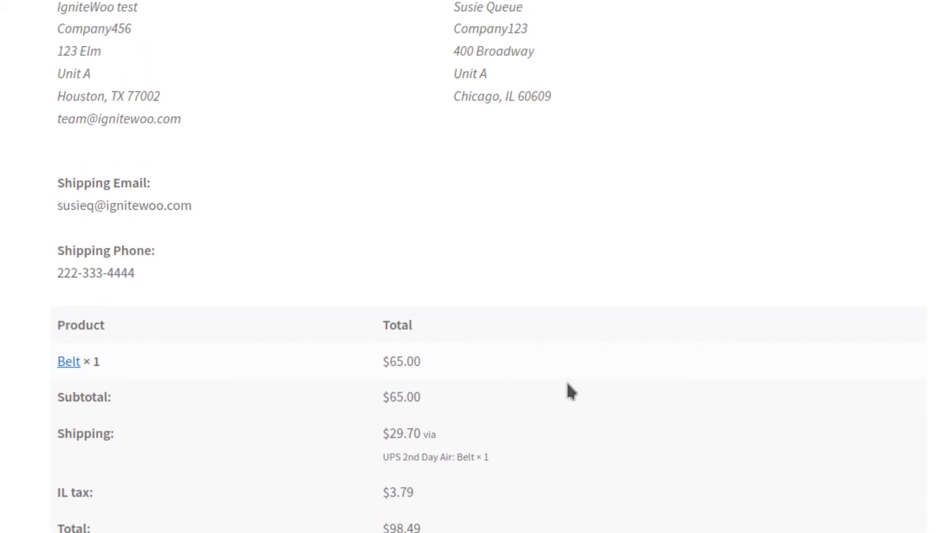
pyautogui.scroll(10, 567, 387)
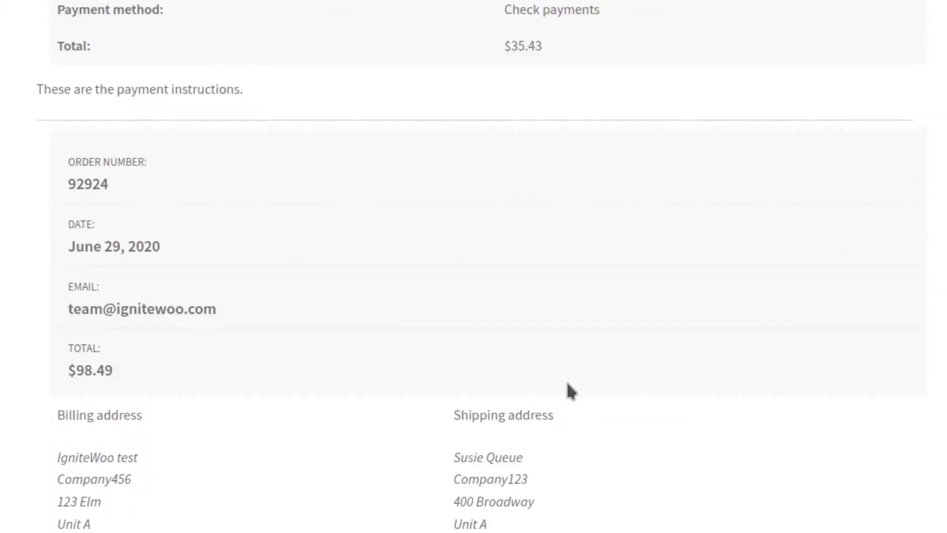
pyautogui.scroll(15, 567, 388)
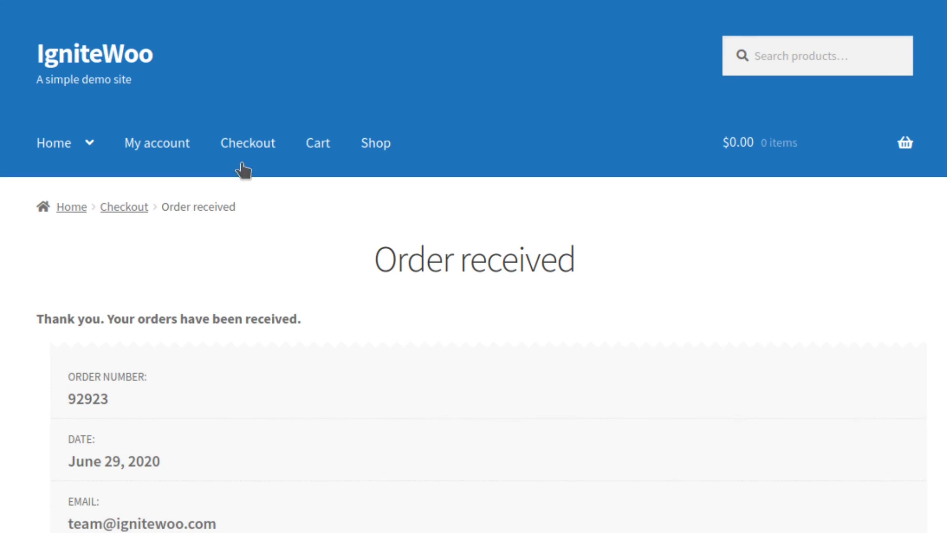
# View order #92924 from My account > Orders
pyautogui.click(155, 147)
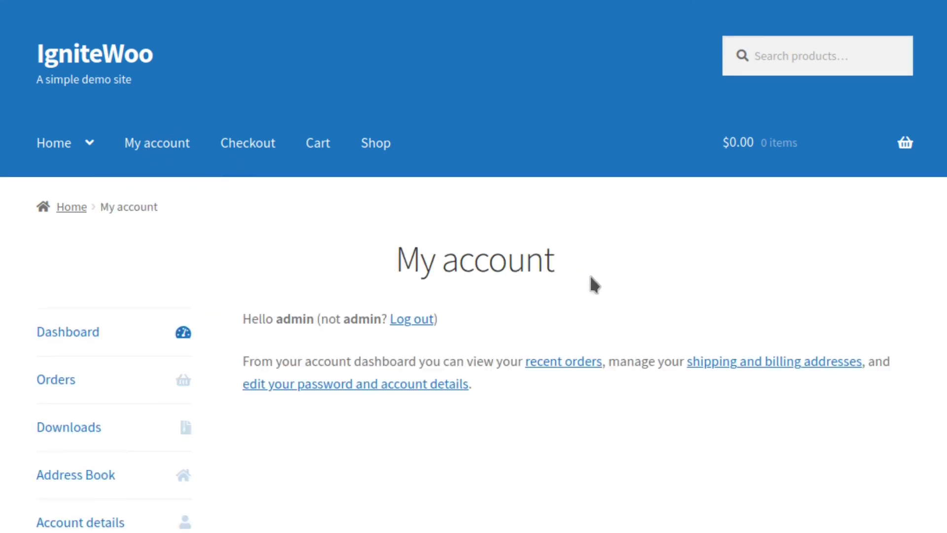
pyautogui.scroll(-3, 594, 285)
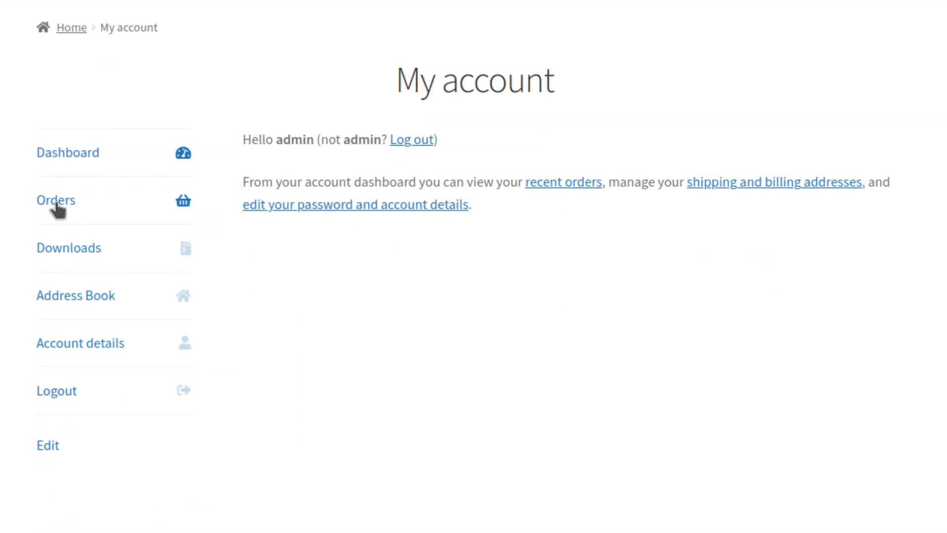
pyautogui.click(57, 201)
pyautogui.scroll(-3, 608, 260)
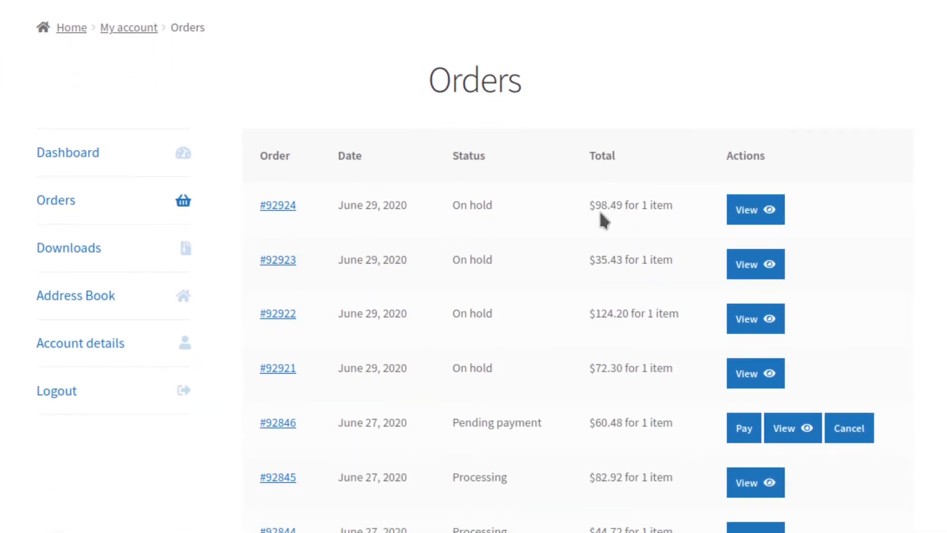
pyautogui.click(748, 210)
pyautogui.scroll(-7, 711, 275)
pyautogui.scroll(-3, 712, 271)
pyautogui.scroll(-3, 711, 271)
pyautogui.scroll(10, 711, 270)
pyautogui.scroll(5, 716, 279)
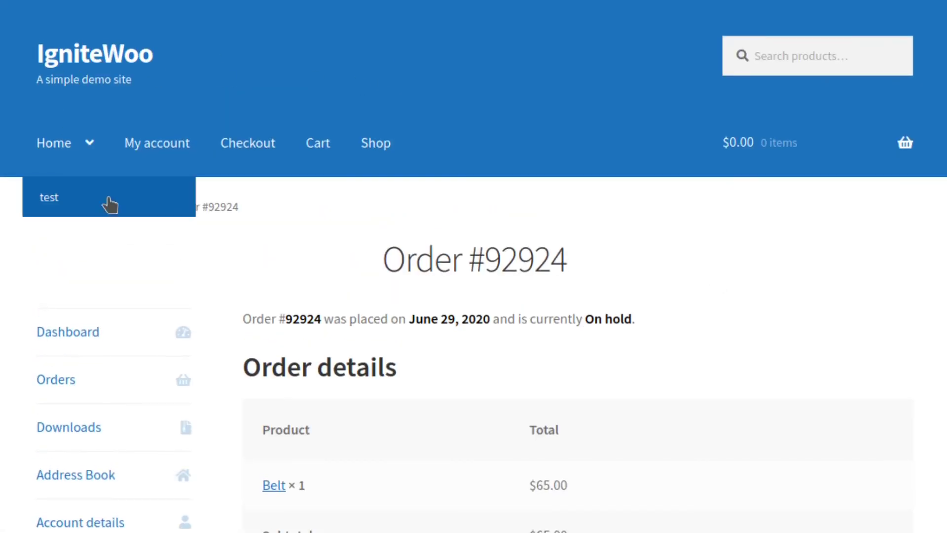
# Return to the account orders list and review order #92923's details
pyautogui.click(156, 153)
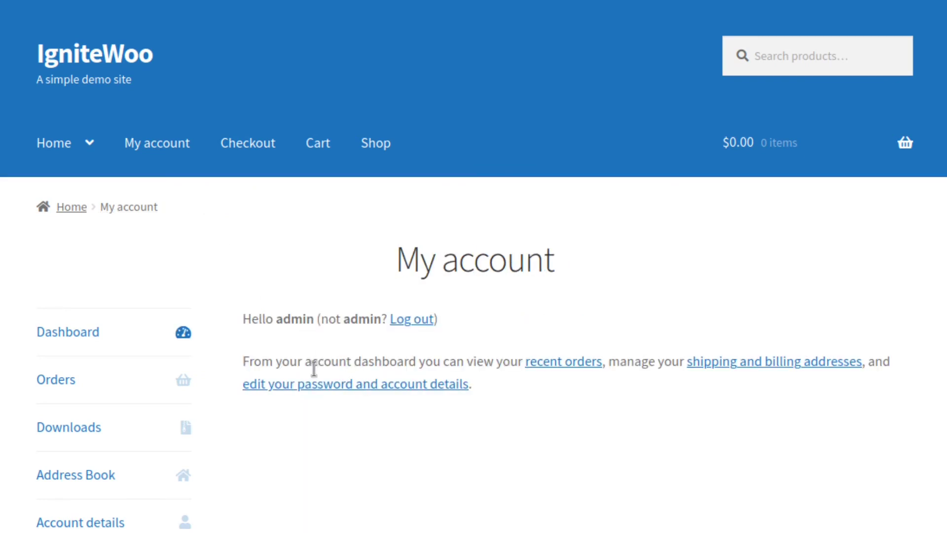
pyautogui.click(58, 383)
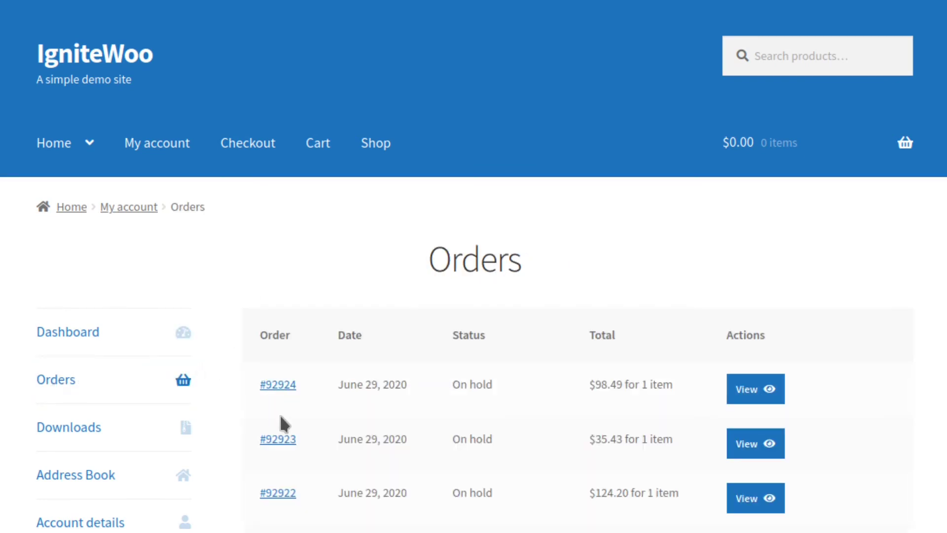
pyautogui.click(278, 439)
pyautogui.scroll(-5, 643, 363)
pyautogui.scroll(-6, 691, 387)
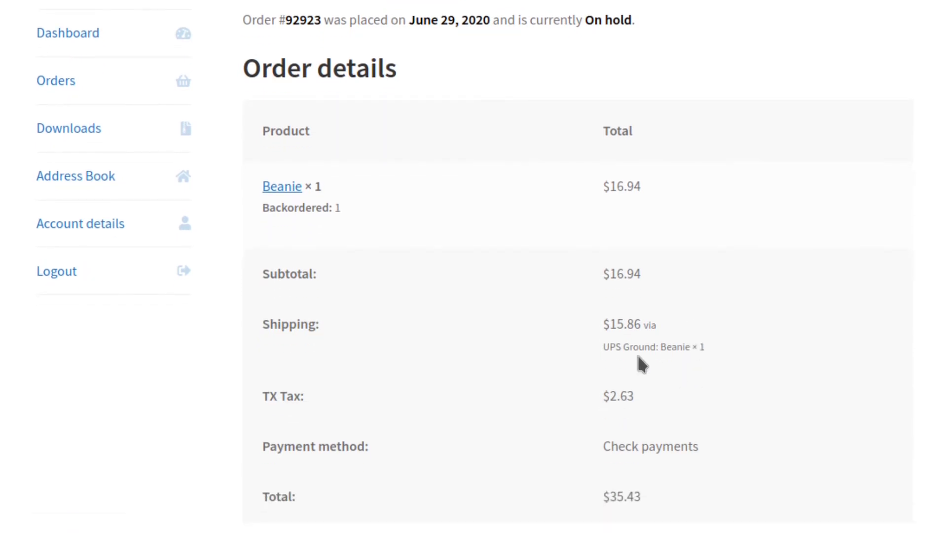
pyautogui.scroll(-7, 560, 427)
pyautogui.scroll(18, 481, 352)
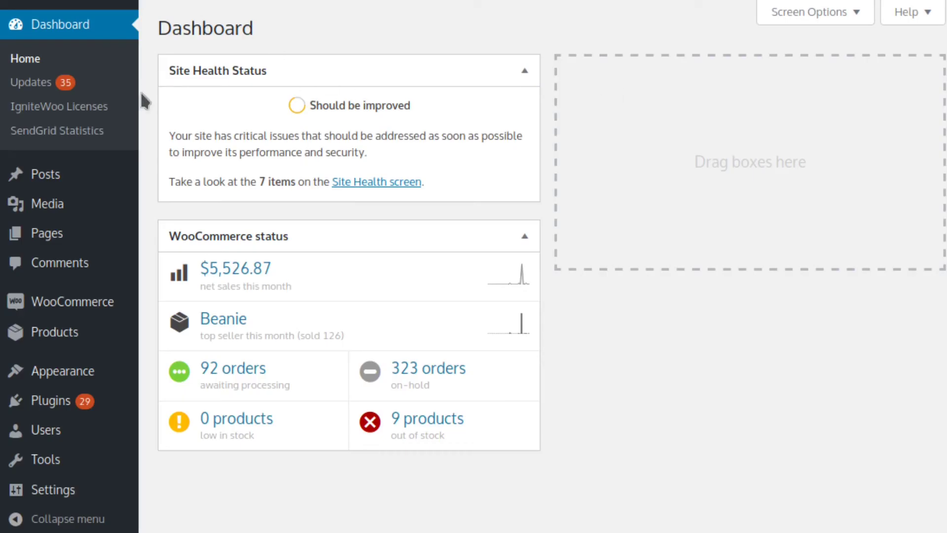
# Open the admin Orders list and edit order #92923
pyautogui.moveTo(87, 305)
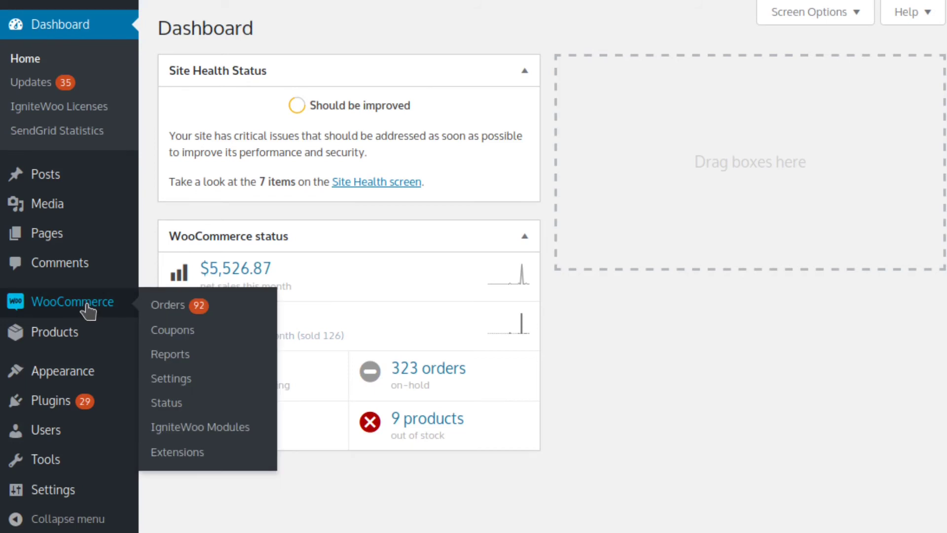
pyautogui.click(163, 306)
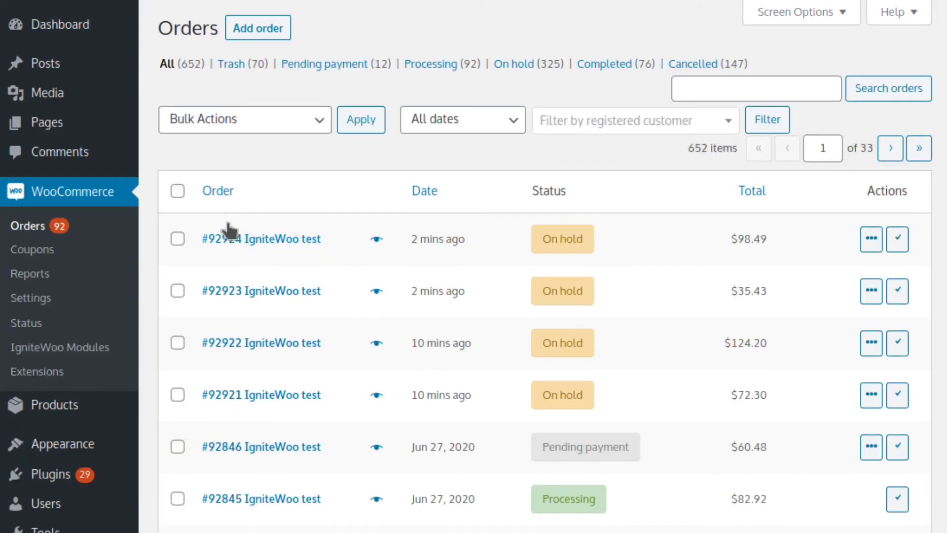
pyautogui.moveTo(194, 224); pyautogui.dragTo(285, 321)
pyautogui.click(285, 321)
pyautogui.click(277, 292)
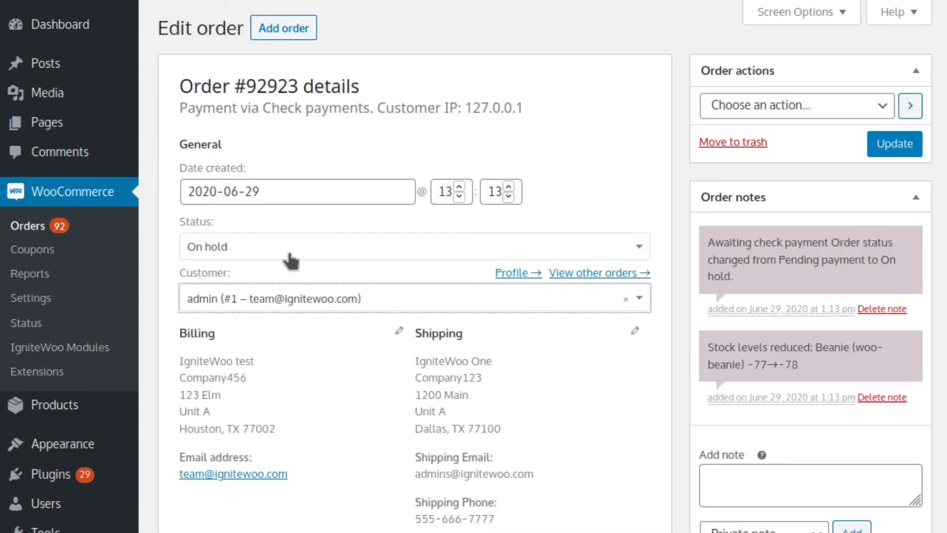
# Review the order's Dallas, TX 77100 shipping address and UPS Ground shipping method
pyautogui.scroll(-1, 313, 142)
pyautogui.scroll(1, 313, 133)
pyautogui.click(423, 427)
pyautogui.moveTo(423, 427); pyautogui.dragTo(501, 425)
pyautogui.click(377, 402)
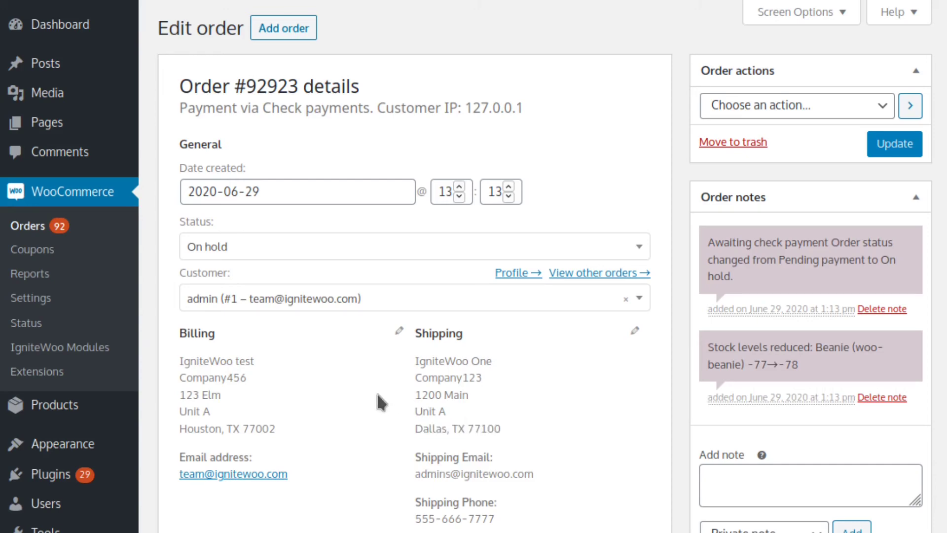
pyautogui.scroll(-8, 378, 402)
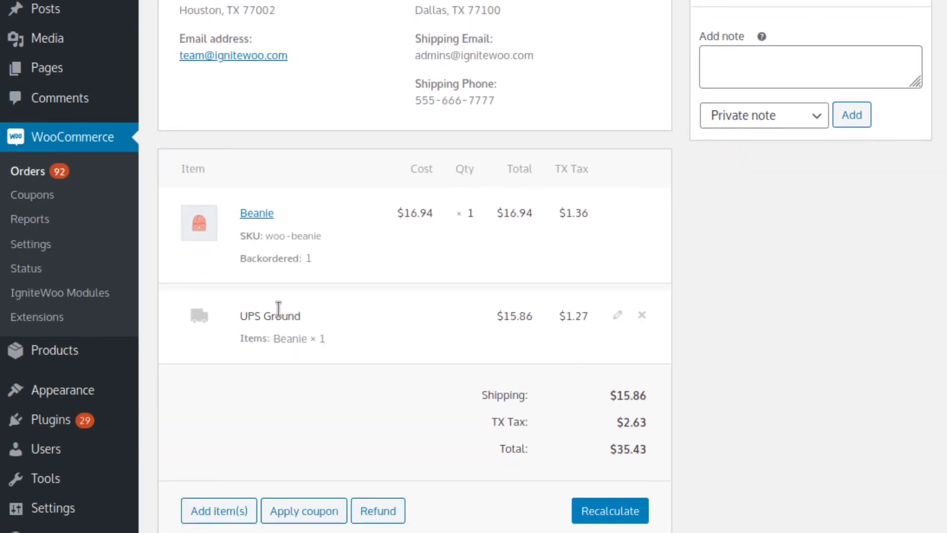
pyautogui.moveTo(239, 316); pyautogui.dragTo(316, 315)
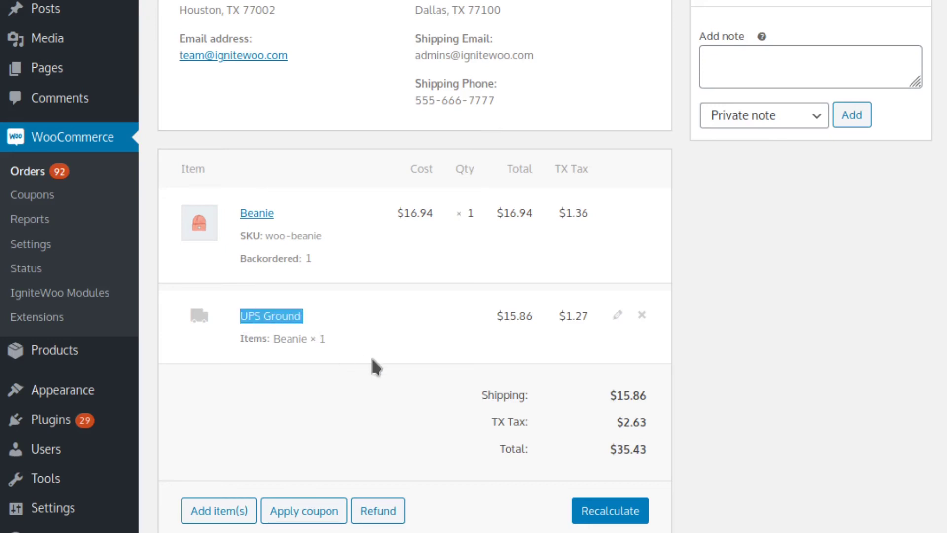
pyautogui.scroll(5, 373, 359)
pyautogui.scroll(-5, 372, 359)
pyautogui.scroll(6, 372, 359)
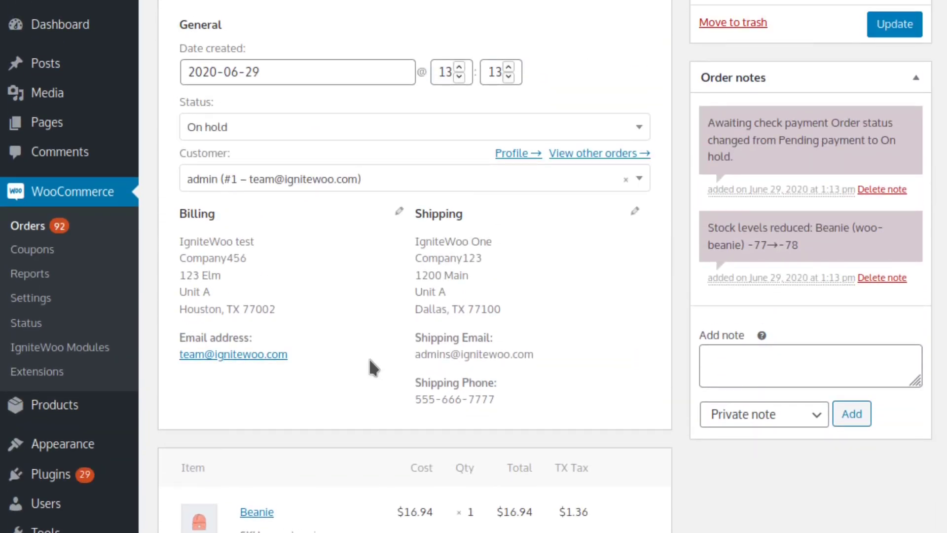
pyautogui.scroll(-4, 371, 361)
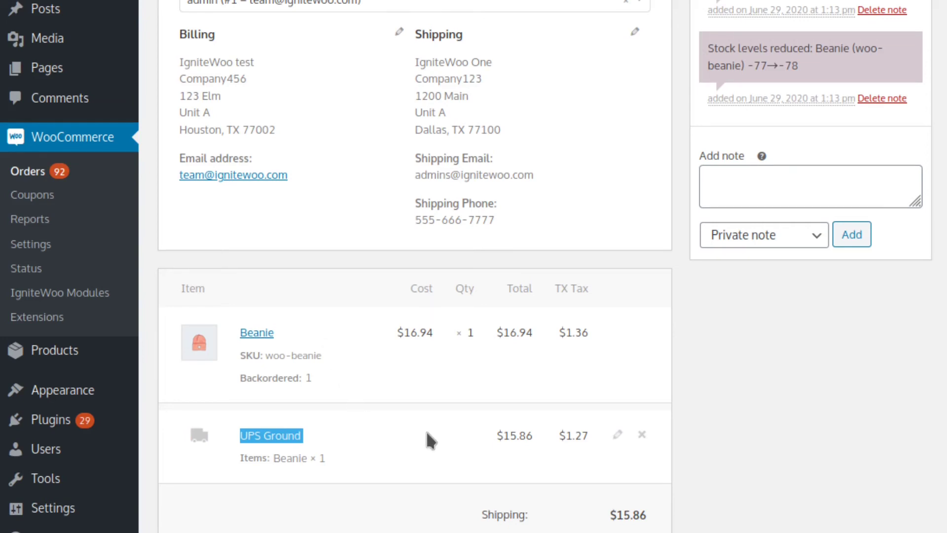
pyautogui.scroll(6, 429, 439)
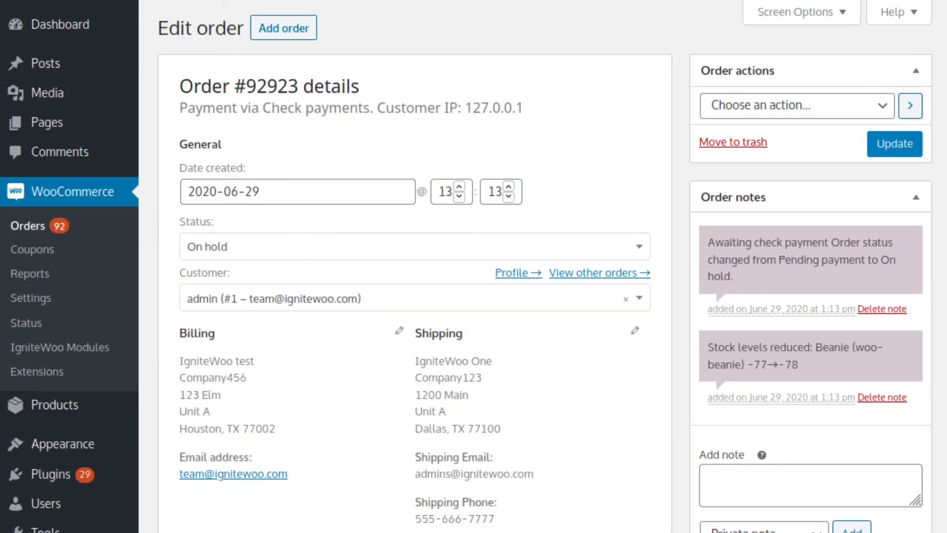
# Go back to the admin Orders list showing #92924 and #92923 on hold
pyautogui.click(27, 226)
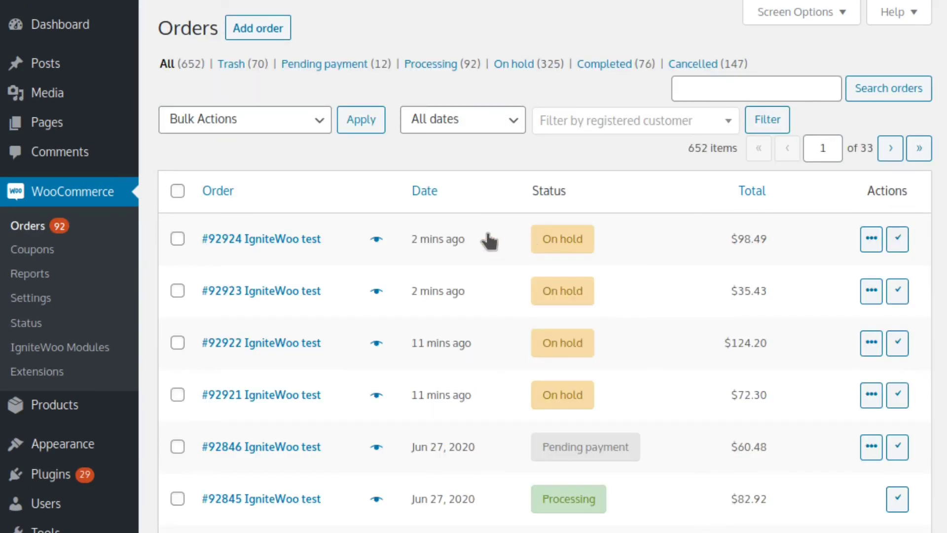